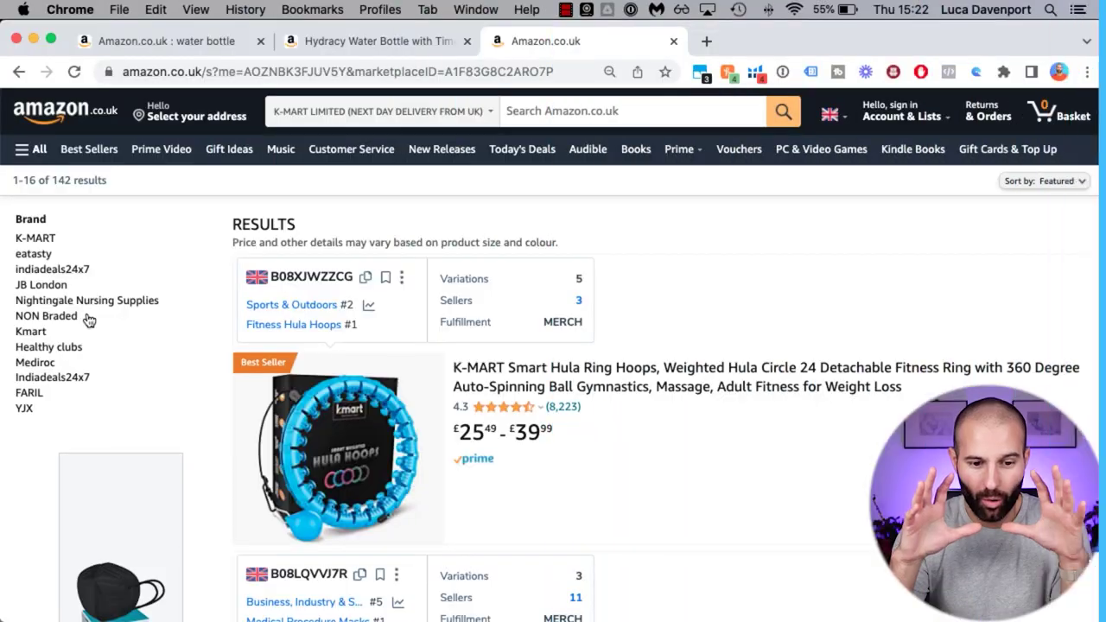
Step: Look through the K-MART LIMITED seller's storefront listings to see which kinds of products it sells
scroll(562, 438, "down", 12)
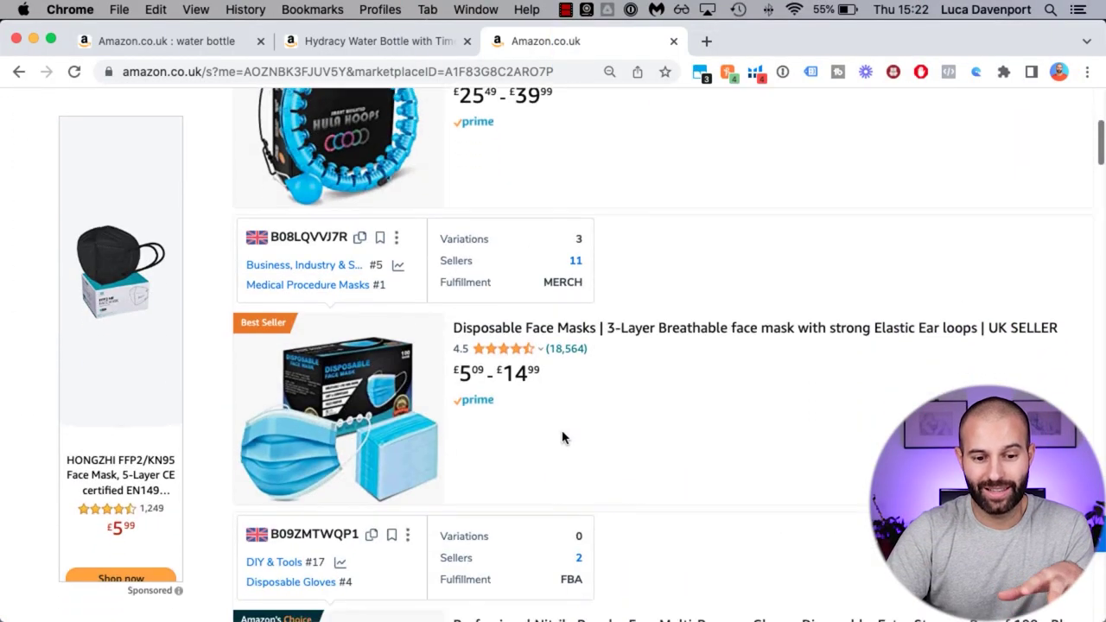
scroll(562, 437, "down", 20)
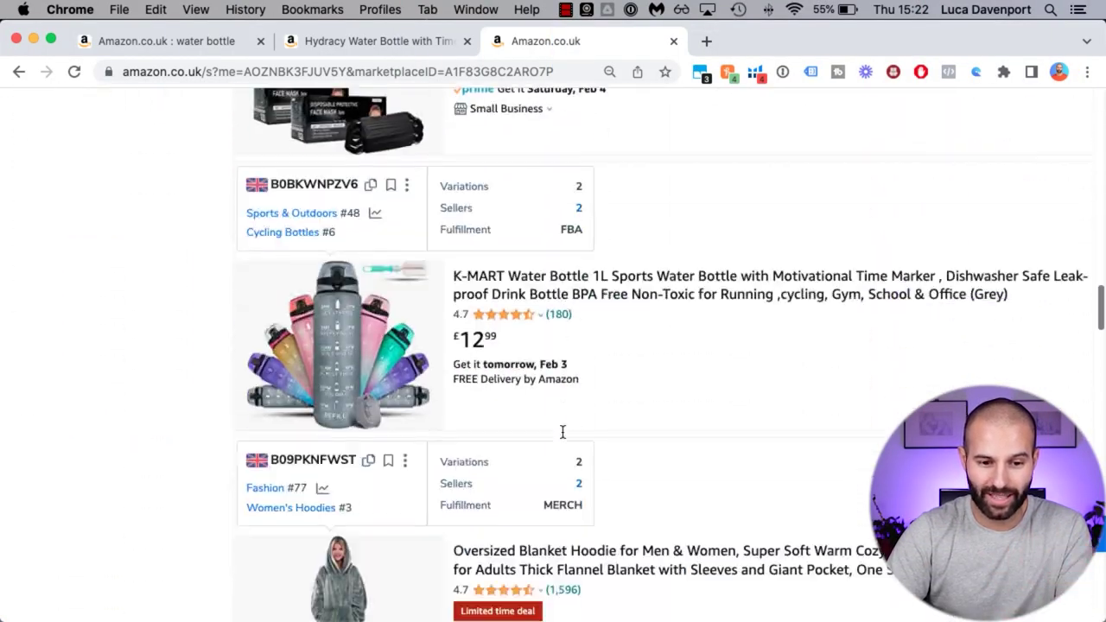
scroll(563, 438, "down", 15)
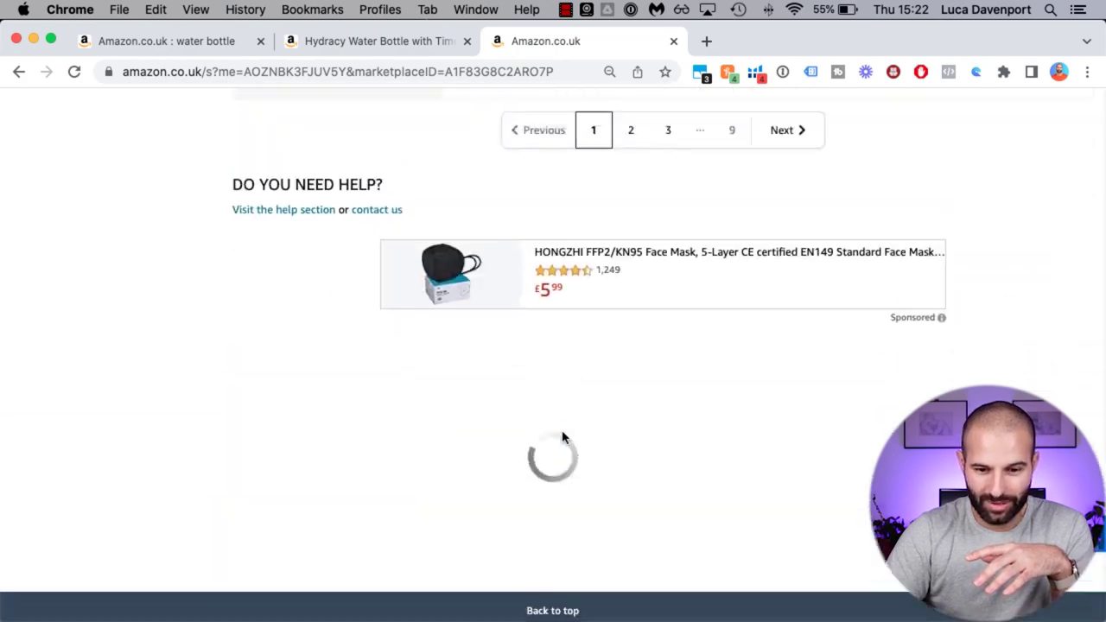
scroll(563, 437, "up", 5)
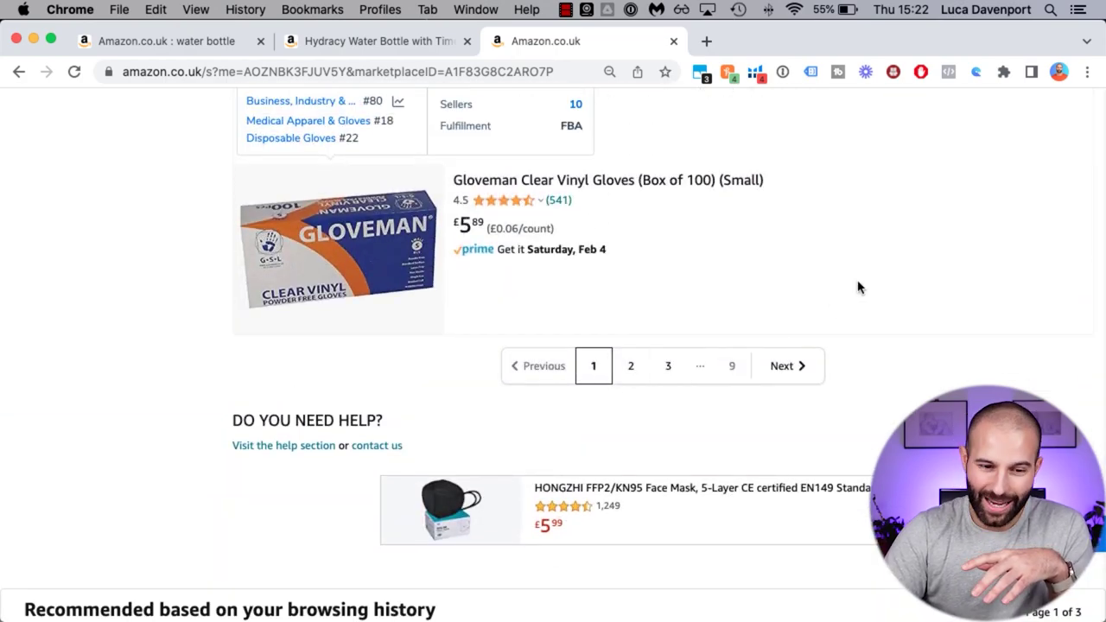
scroll(859, 288, "up", 20)
scroll(859, 289, "up", 20)
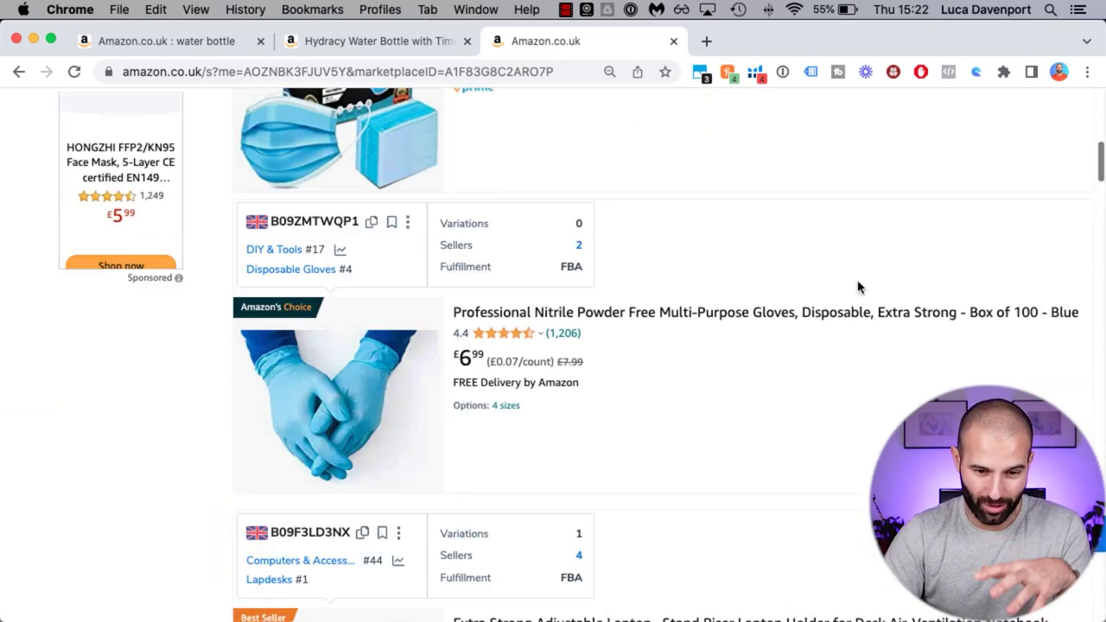
scroll(859, 289, "up", 3)
scroll(859, 289, "down", 1)
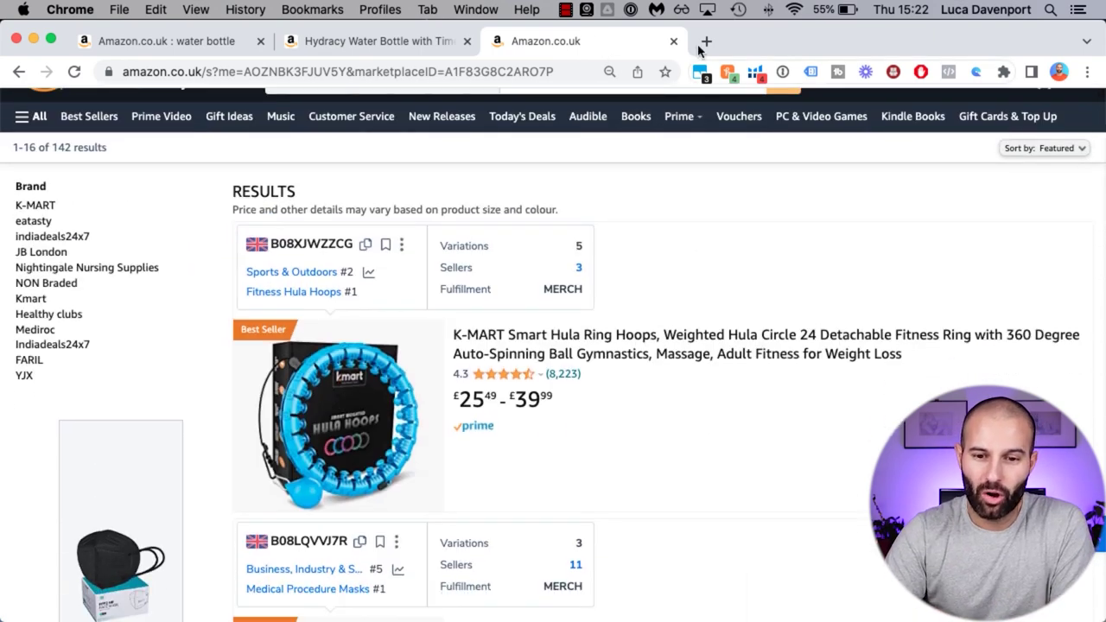
Step: Run Helium 10 Xray product research on the storefront and sort the products by revenue from highest to lowest
left_click(757, 75)
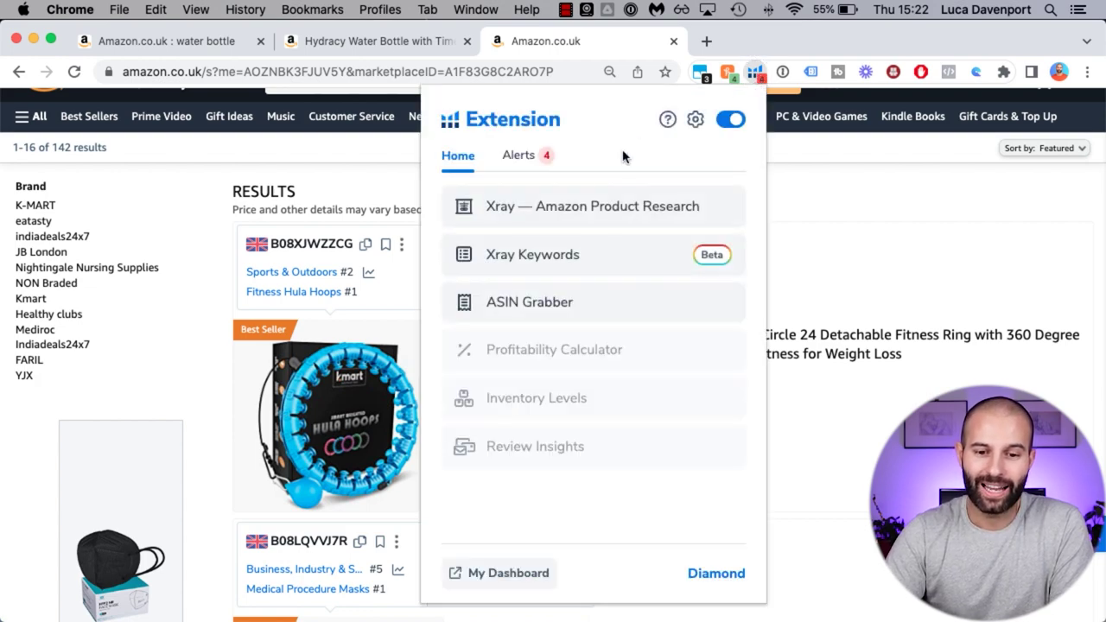
left_click(588, 207)
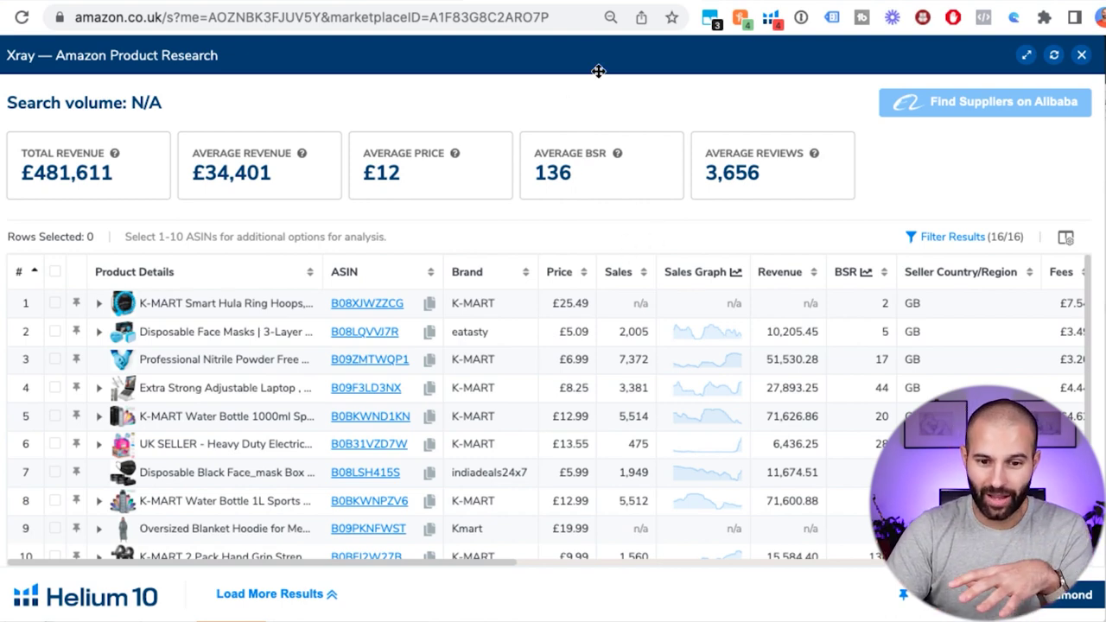
left_click_drag(600, 61, 608, 37)
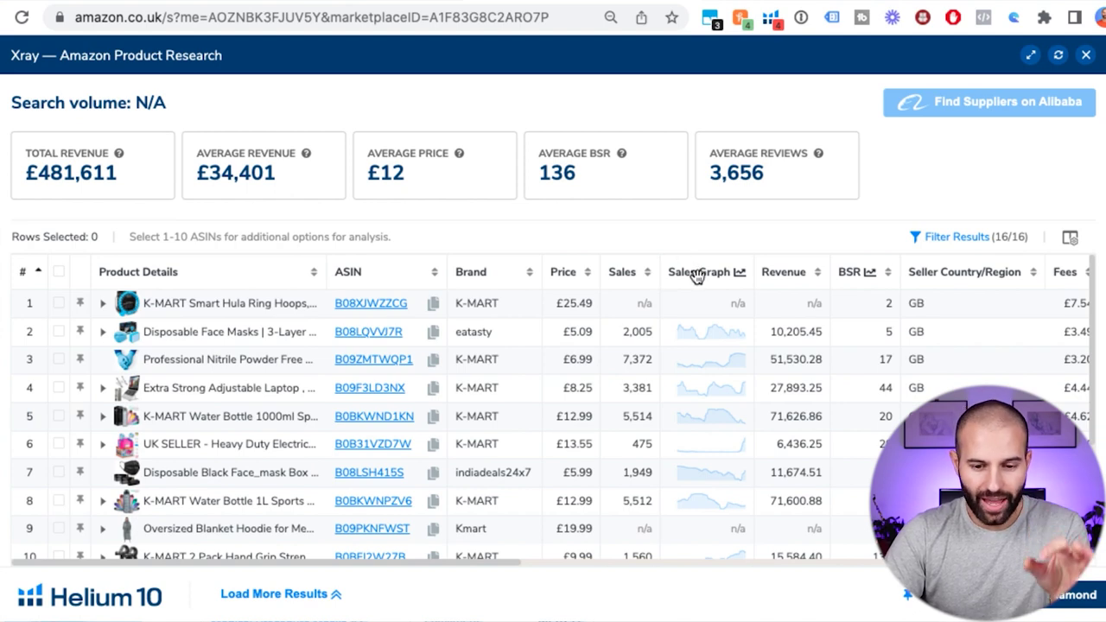
left_click(797, 272)
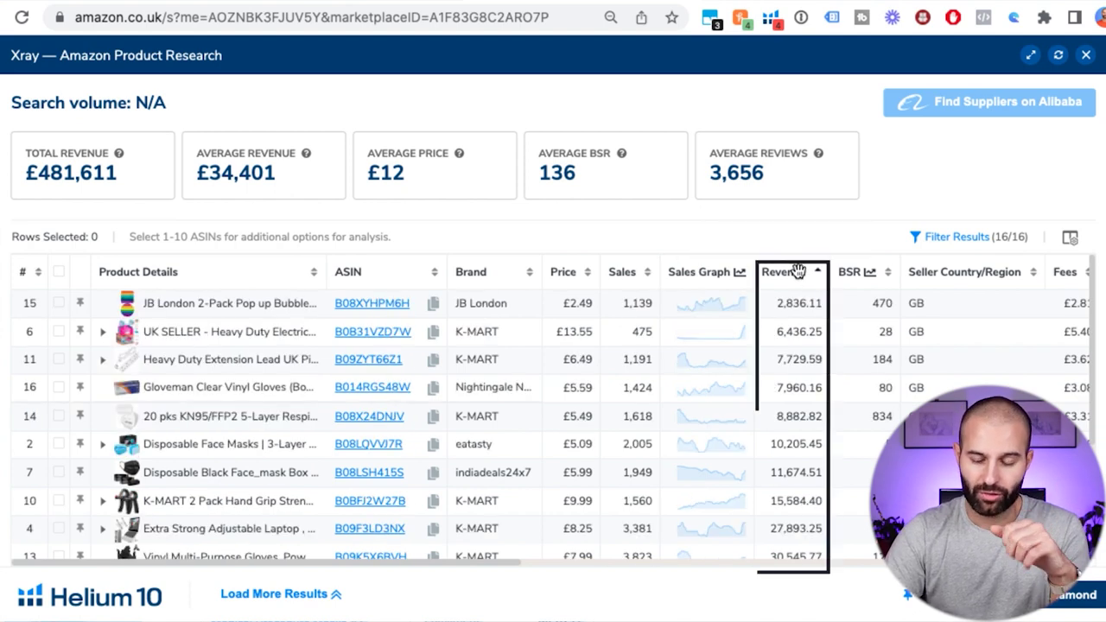
left_click(796, 271)
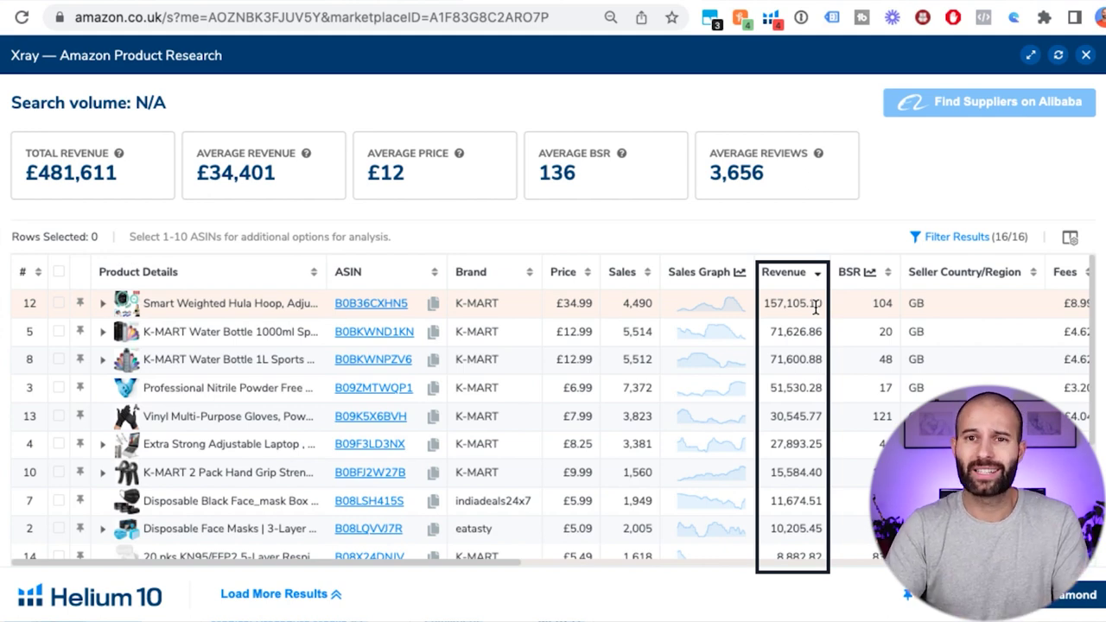
Step: Load more of the seller's products into the Xray table and review their revenue from bottom to top
scroll(797, 402, "down", 3)
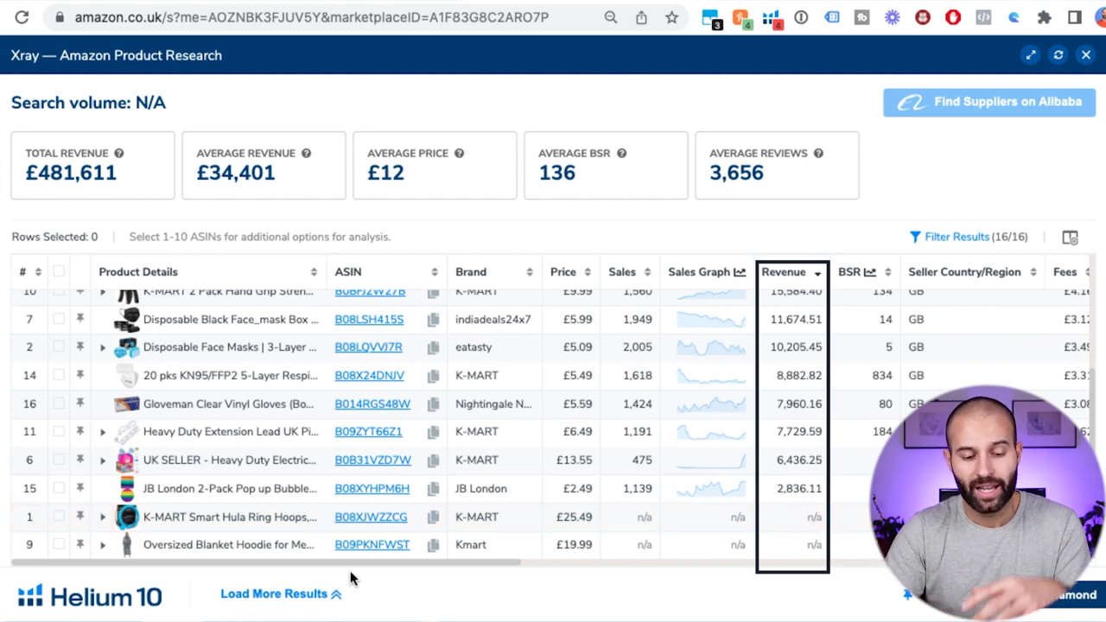
left_click(276, 602)
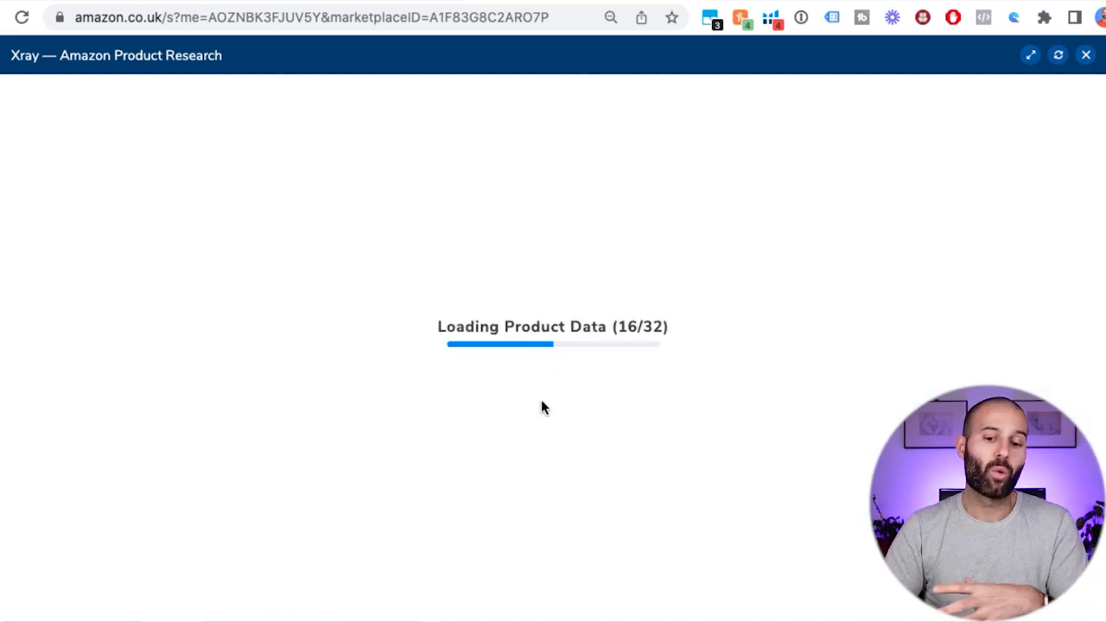
scroll(635, 419, "down", 7)
scroll(636, 422, "down", 2)
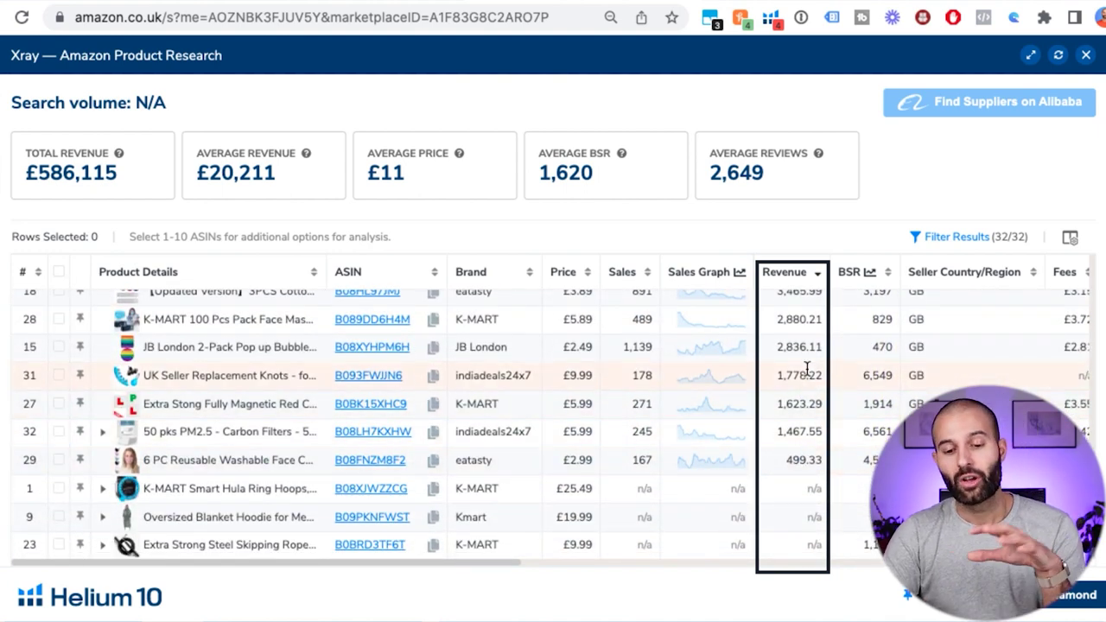
scroll(807, 370, "up", 3)
scroll(808, 369, "up", 3)
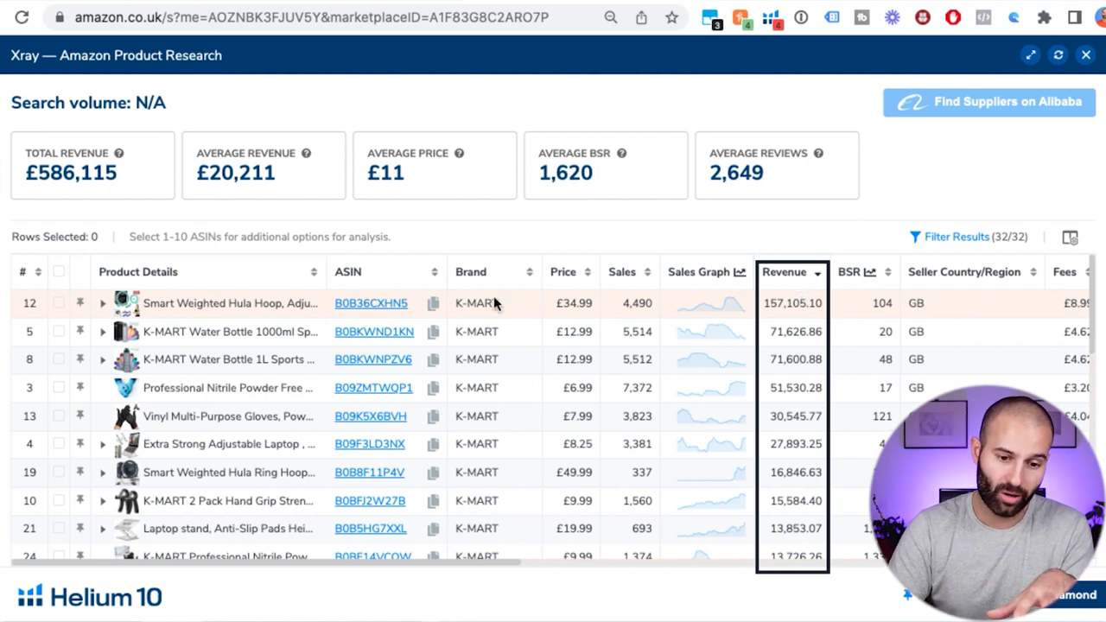
Step: Preview the seller's highest-revenue products, including the smart weighted hula hoops, water bottles and gloves
mouse_move(393, 308)
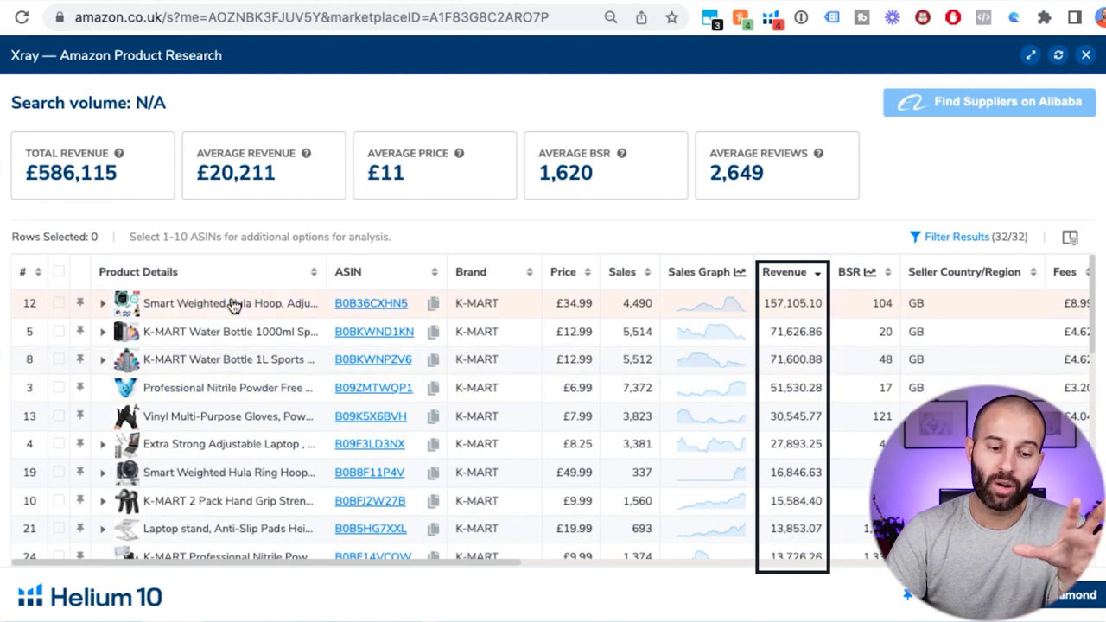
mouse_move(210, 315)
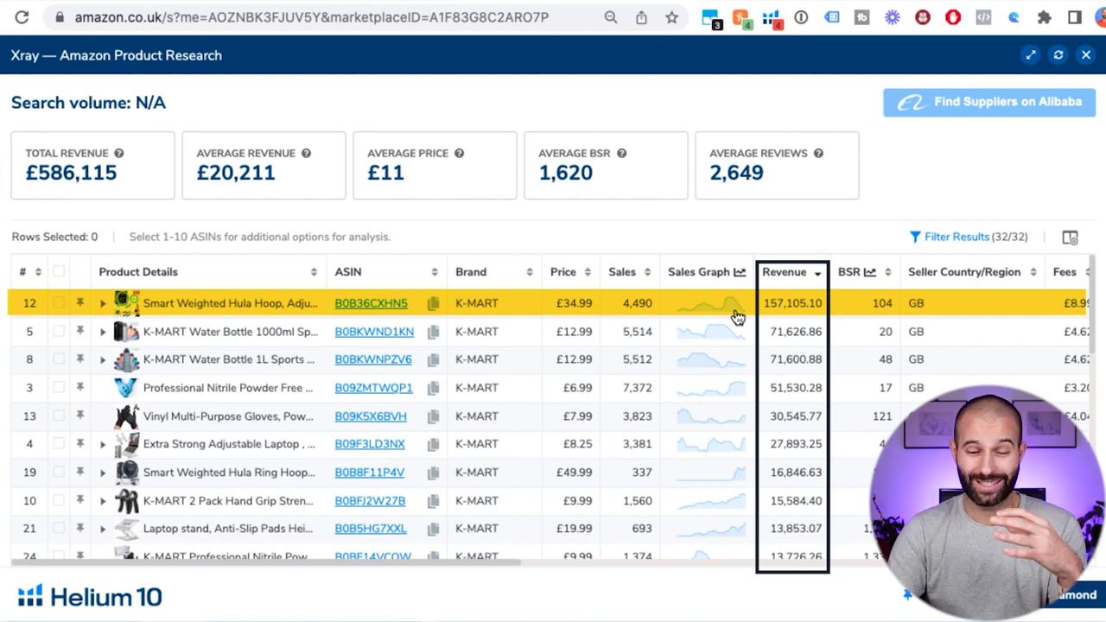
mouse_move(263, 309)
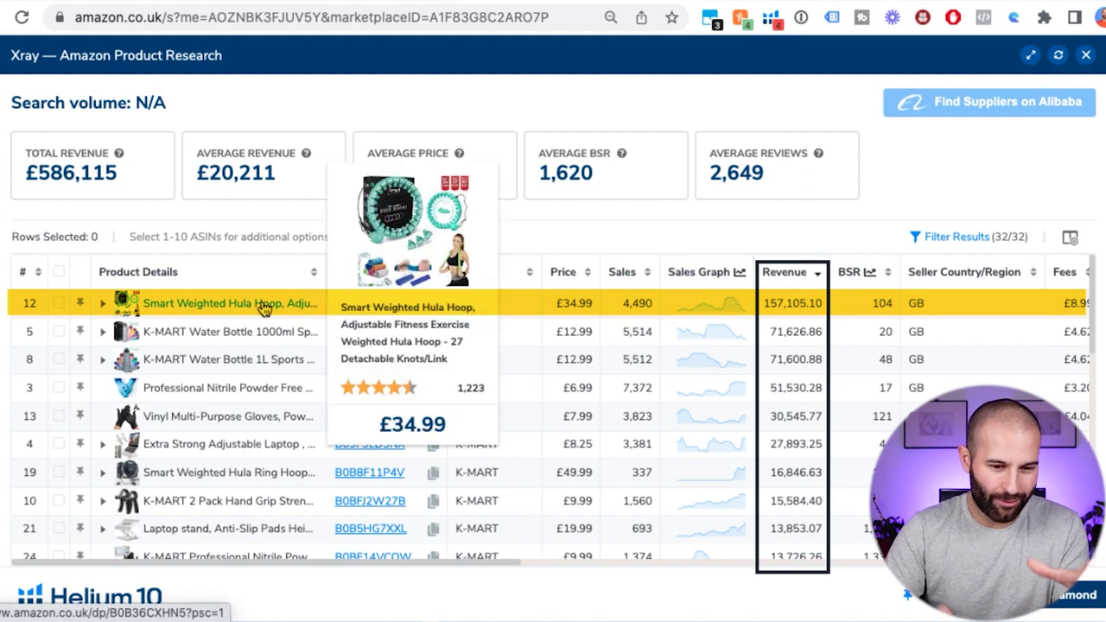
mouse_move(224, 332)
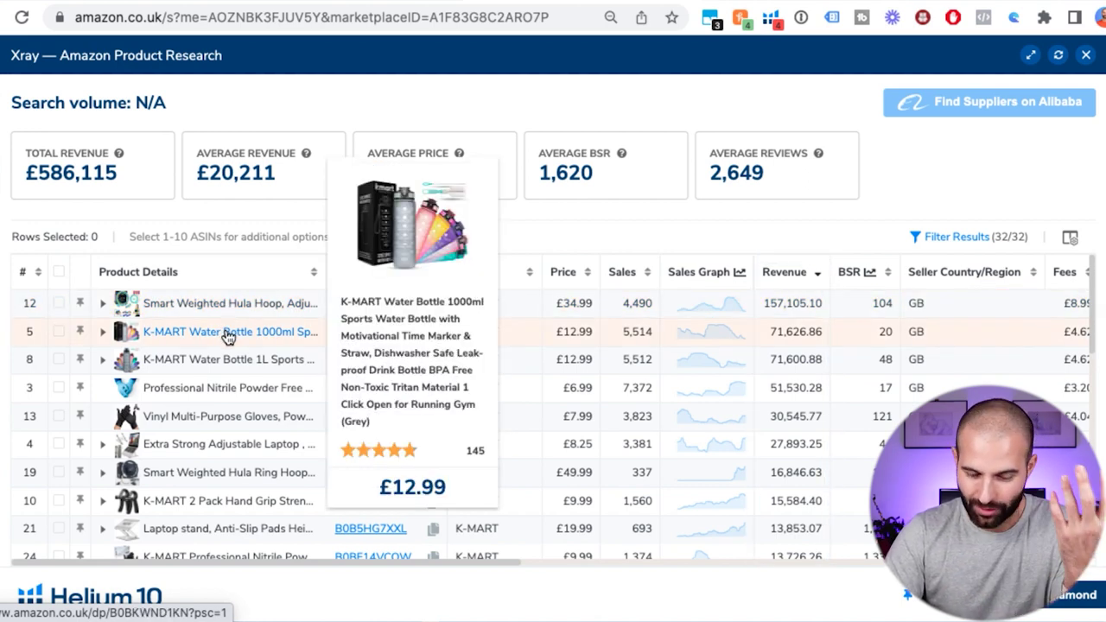
mouse_move(215, 393)
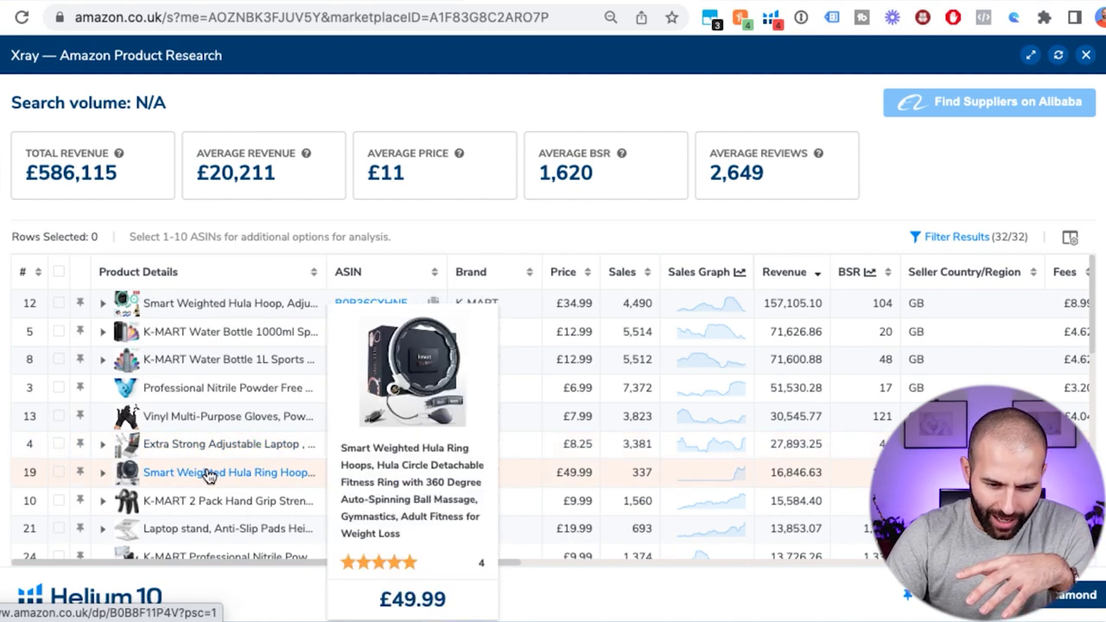
scroll(216, 471, "down", 1)
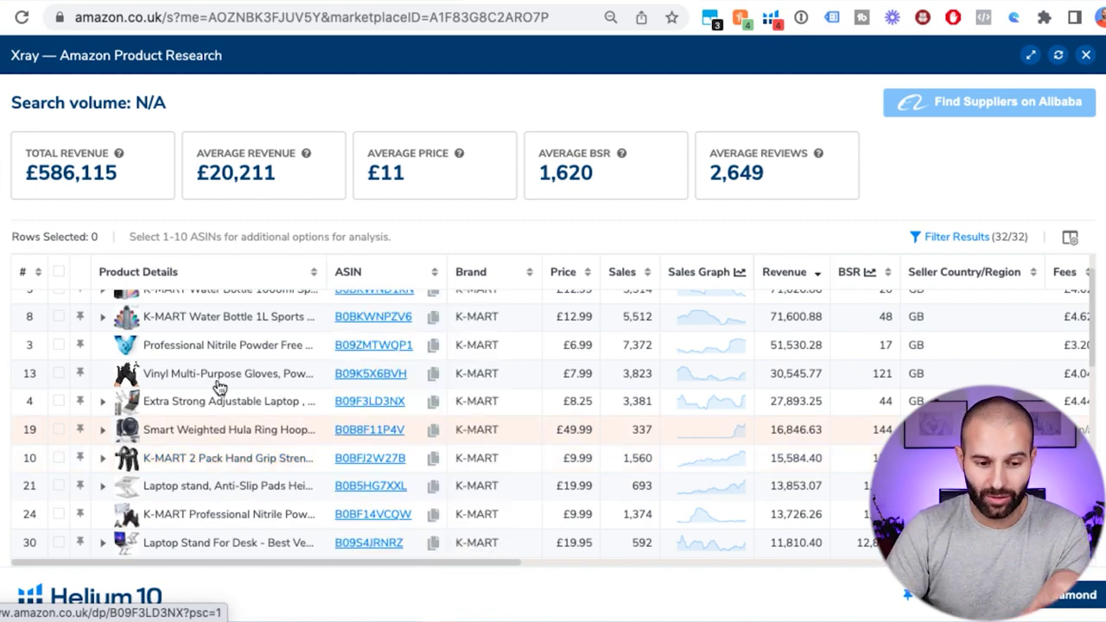
mouse_move(228, 432)
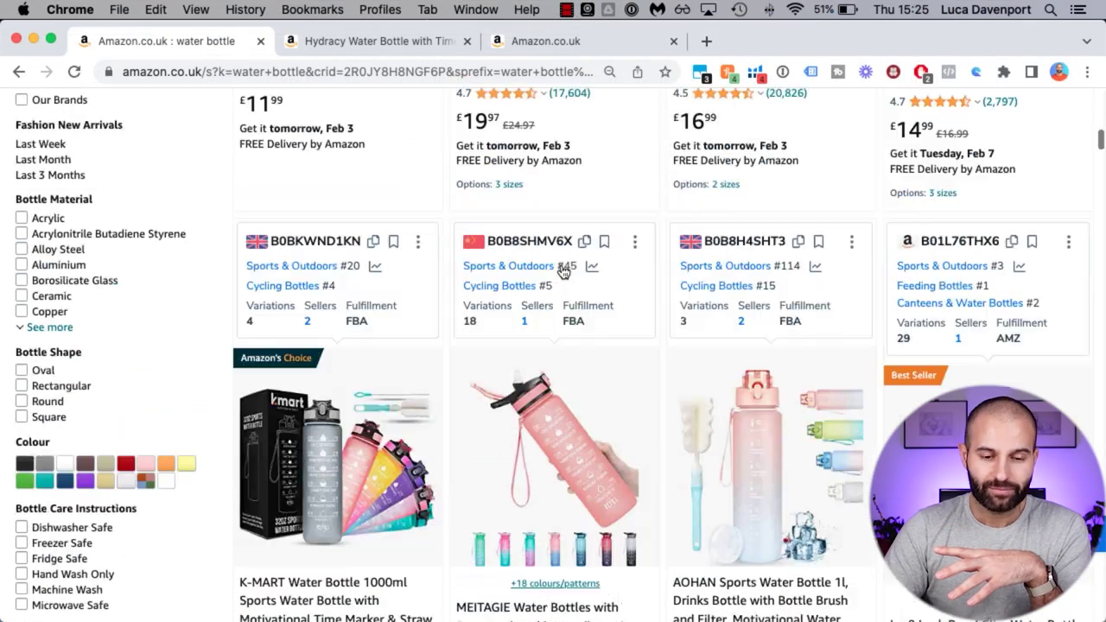
Step: Replace the water bottle search on Amazon with a search for "smart weighted hula hoop"
scroll(563, 272, "up", 10)
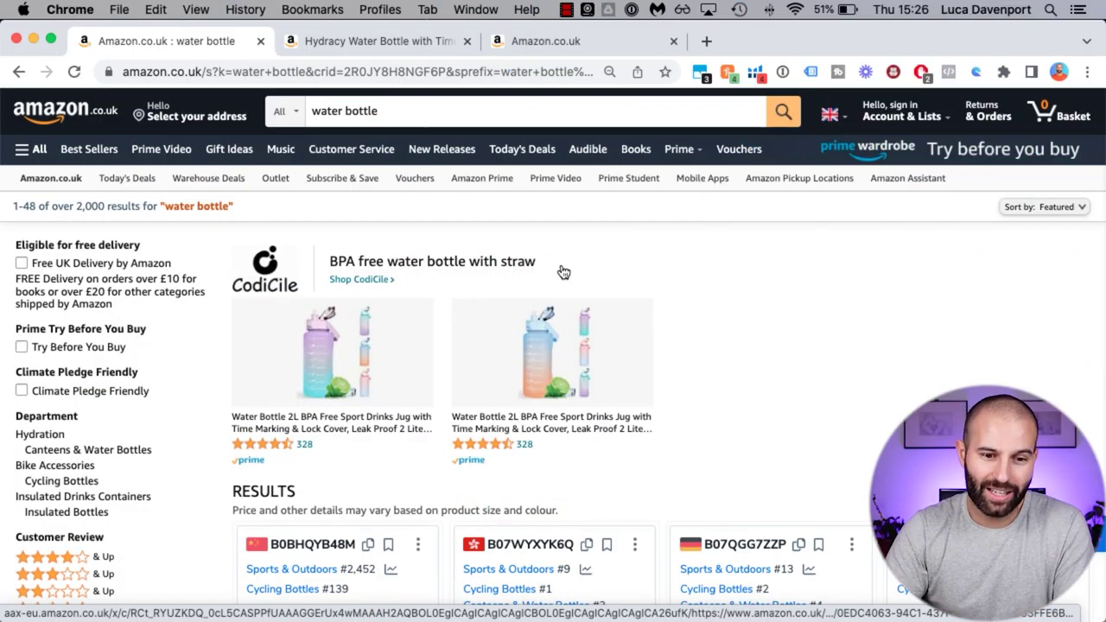
triple_click(432, 112)
type("sma")
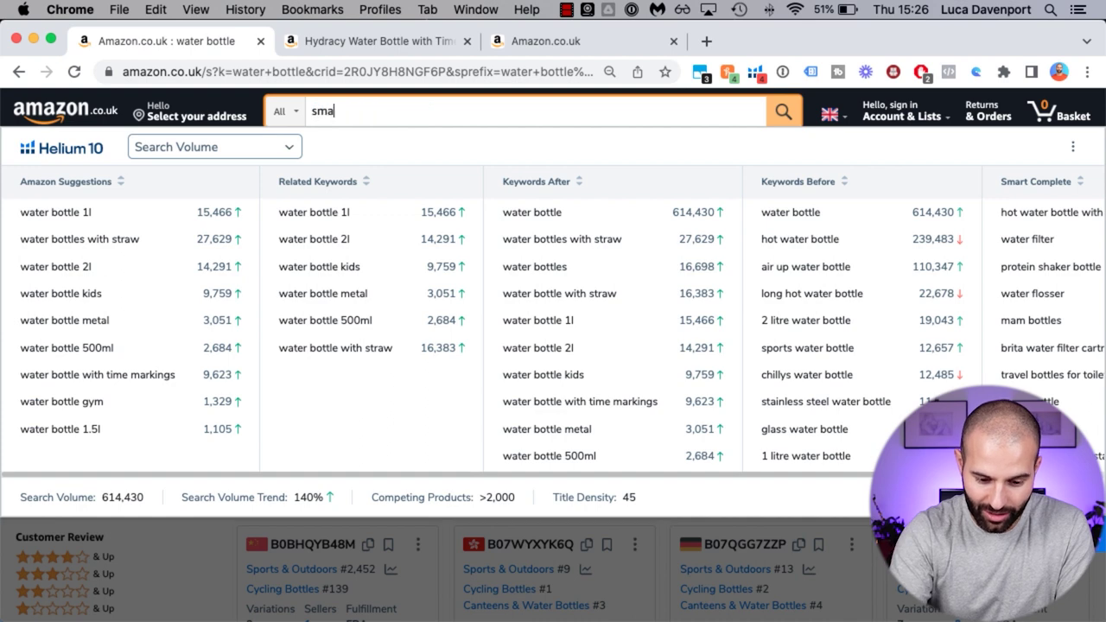
type("rt weig")
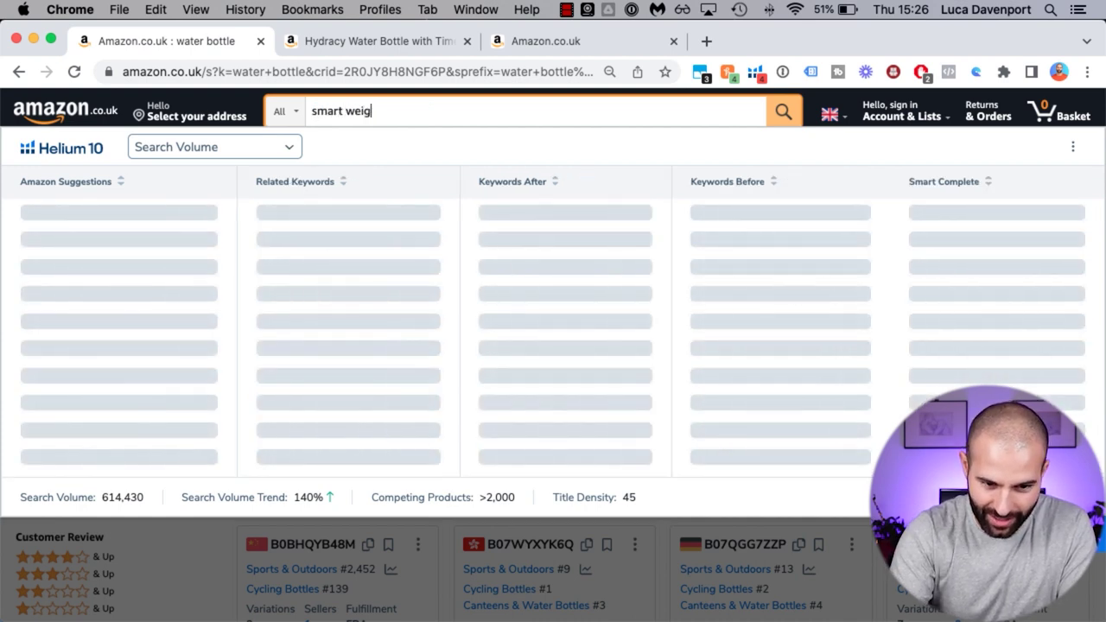
type("hted hu")
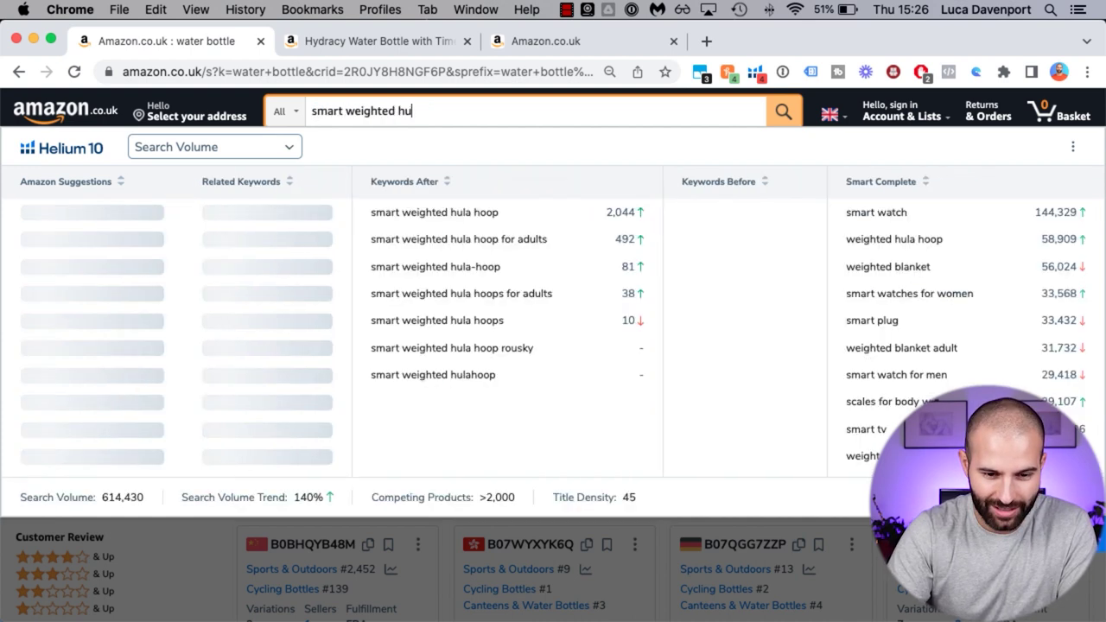
type("lla hoop")
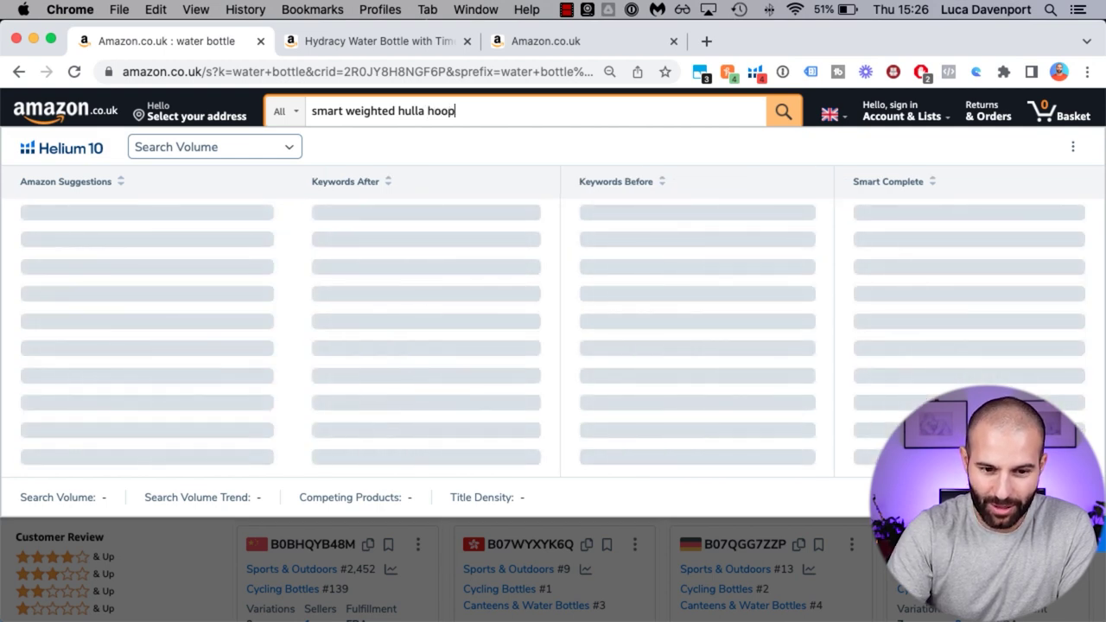
left_click(420, 120)
key("BackSpace")
key("Return")
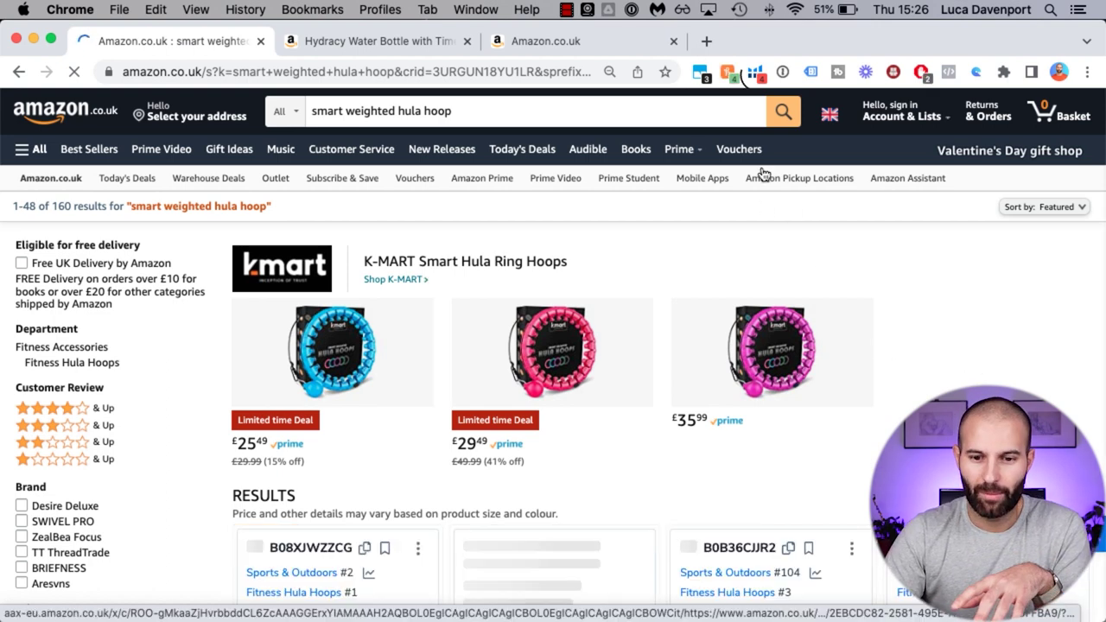
Step: Run Xray on the hula hoop search results and remove the four sponsored products in rows 1 to 4
left_click(756, 72)
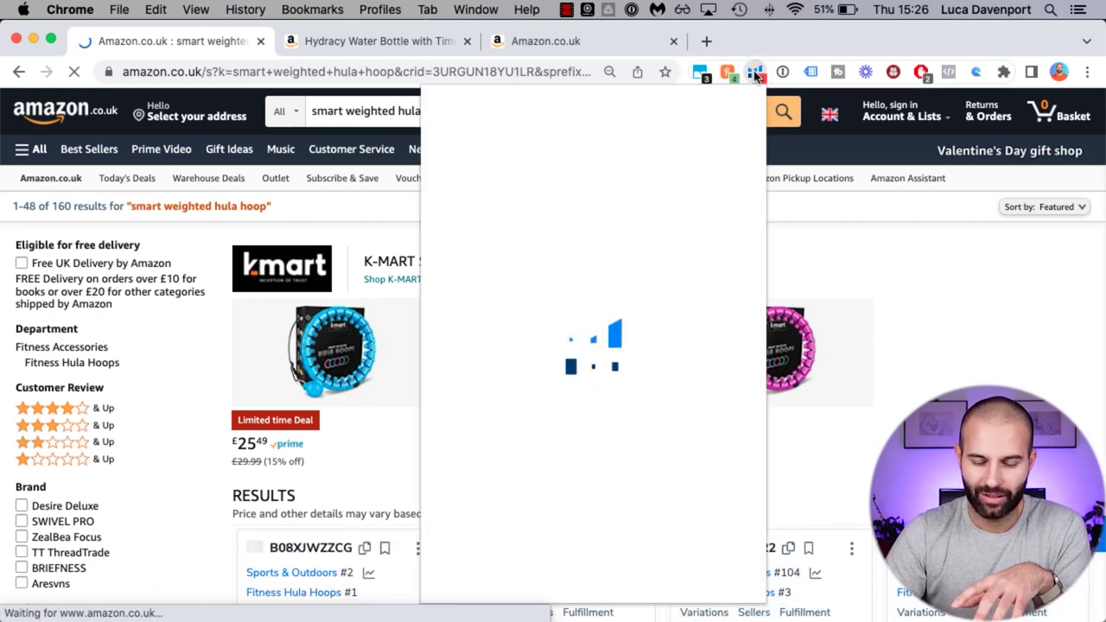
left_click(607, 219)
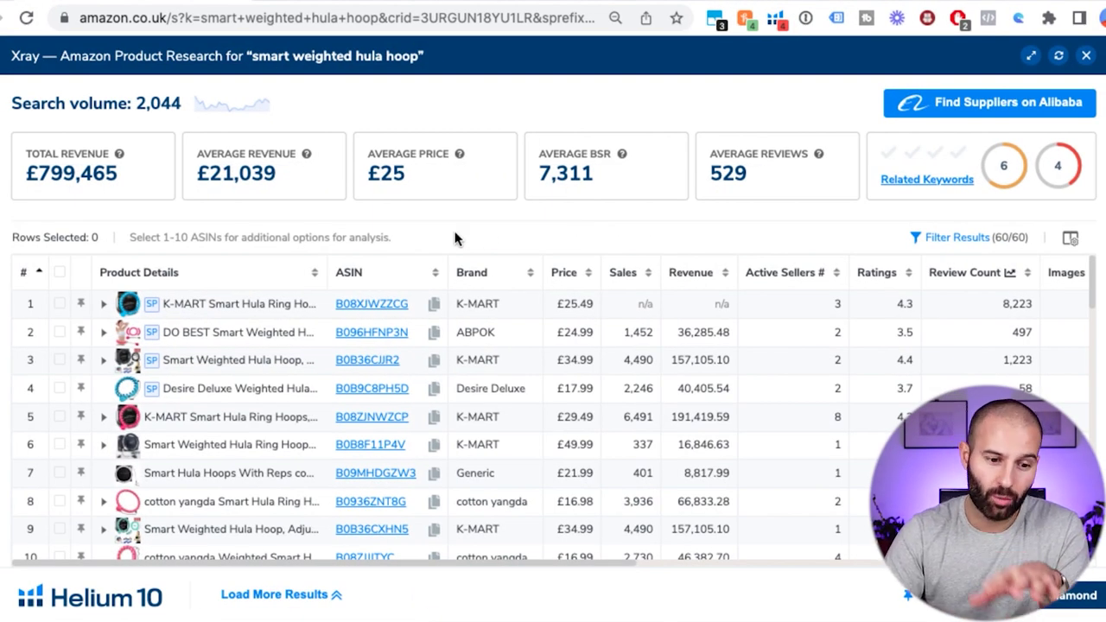
left_click(61, 305)
left_click(60, 331)
left_click(60, 360)
left_click(60, 388)
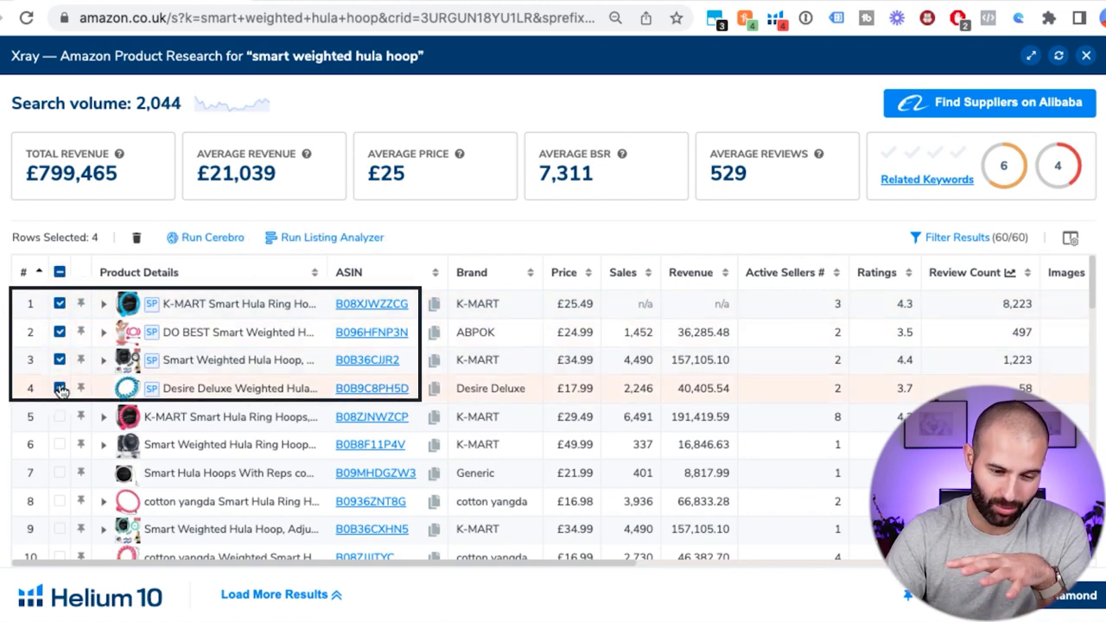
left_click(140, 240)
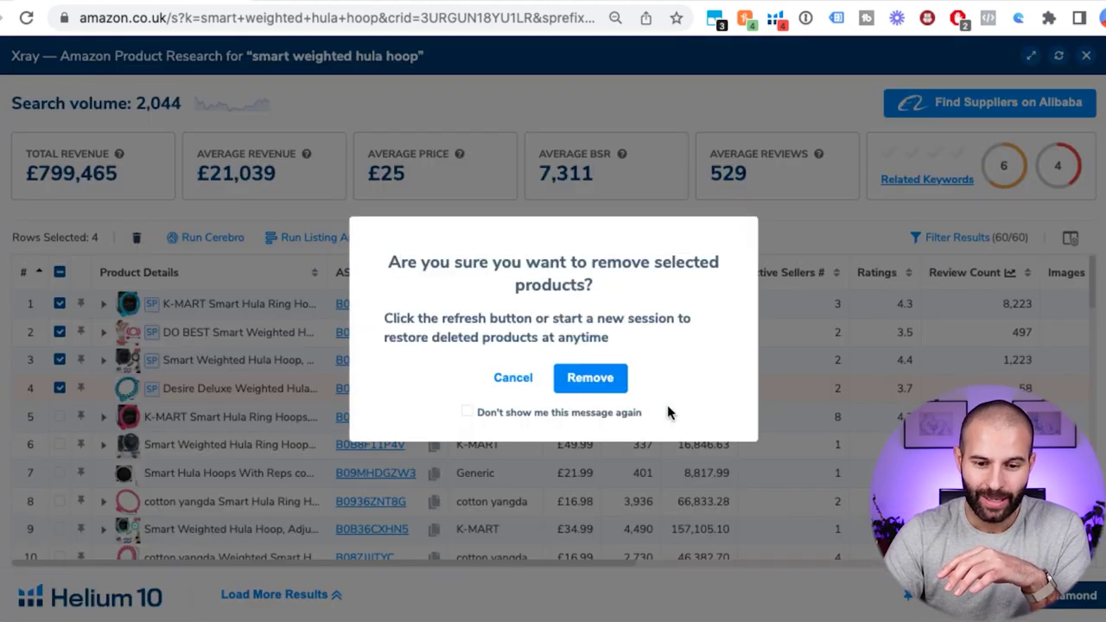
left_click(600, 379)
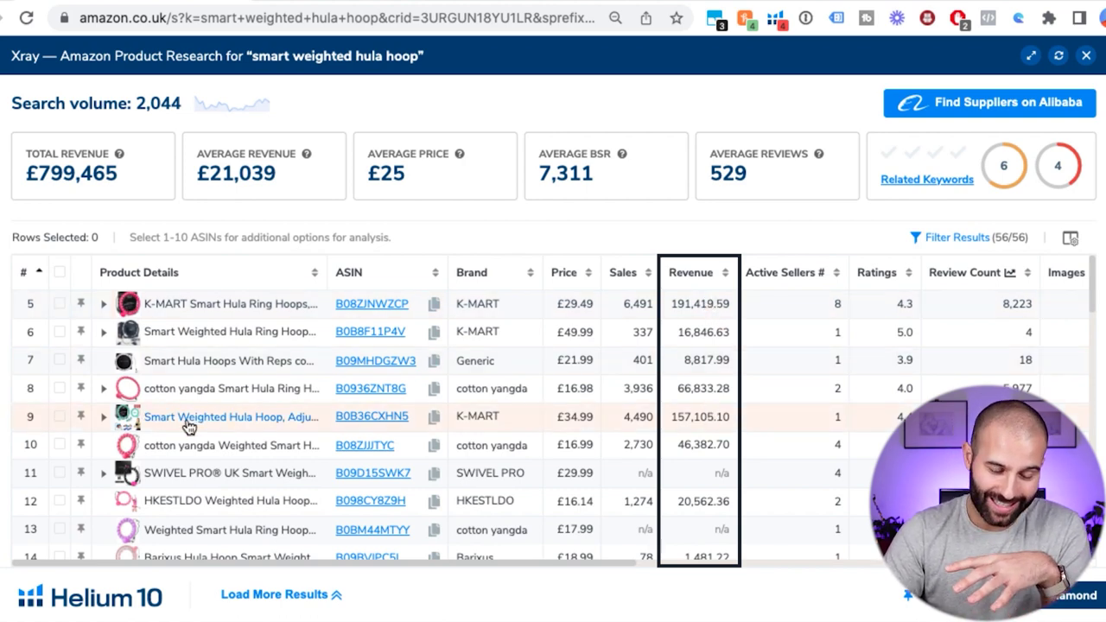
Step: Examine the remaining hula hoop listings' revenue and review counts, along with the related keywords' search volumes
left_click(235, 422)
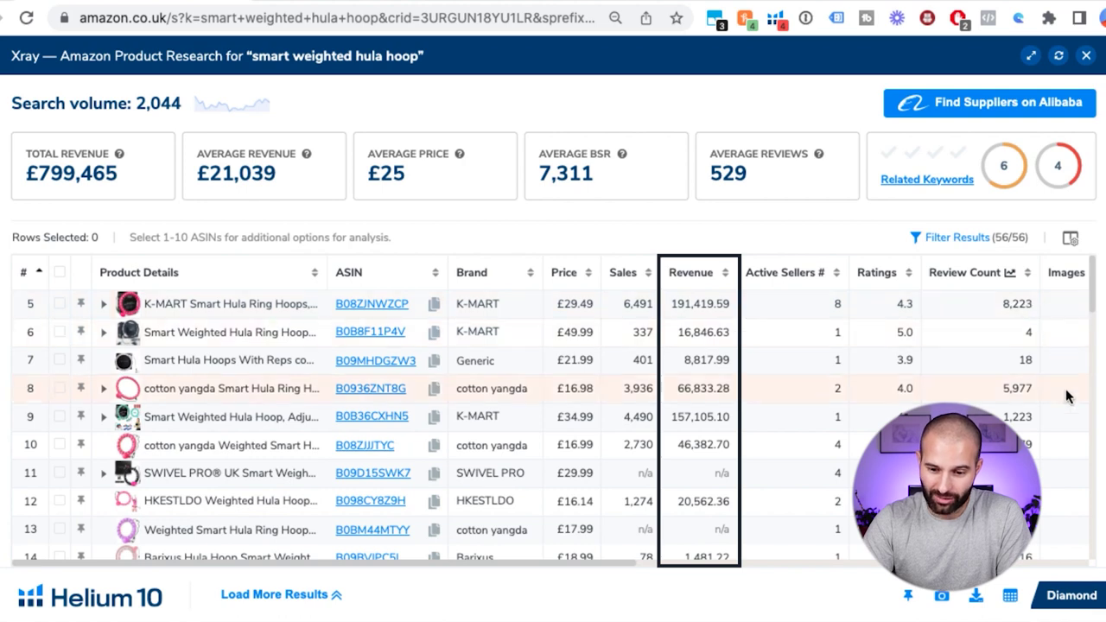
scroll(1023, 420, "down", 2)
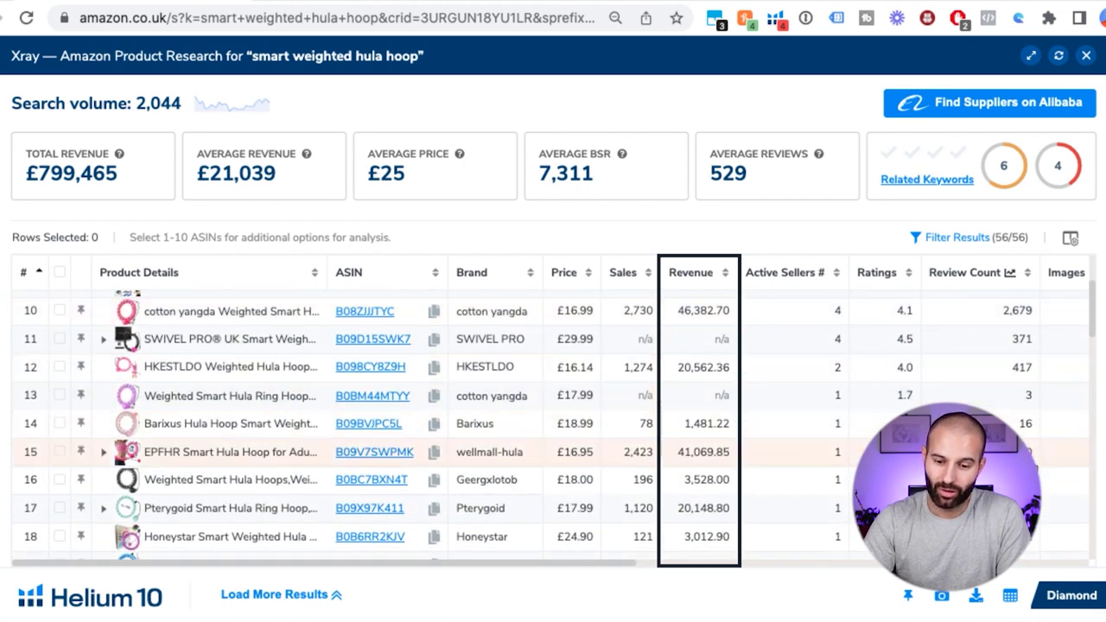
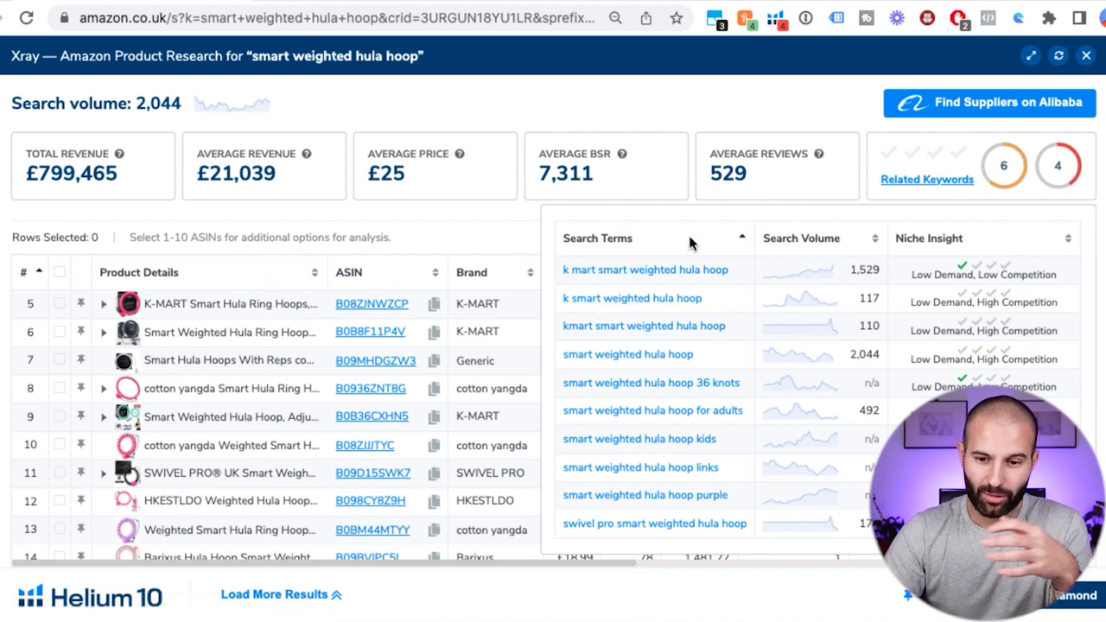
left_click(764, 104)
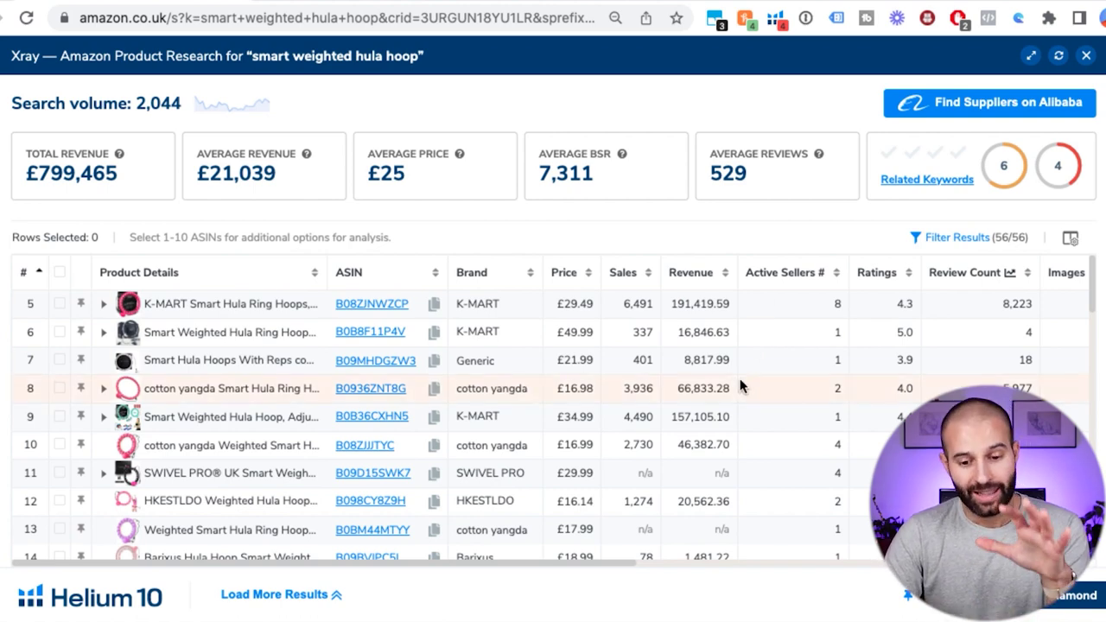
scroll(739, 387, "down", 3)
scroll(740, 386, "down", 5)
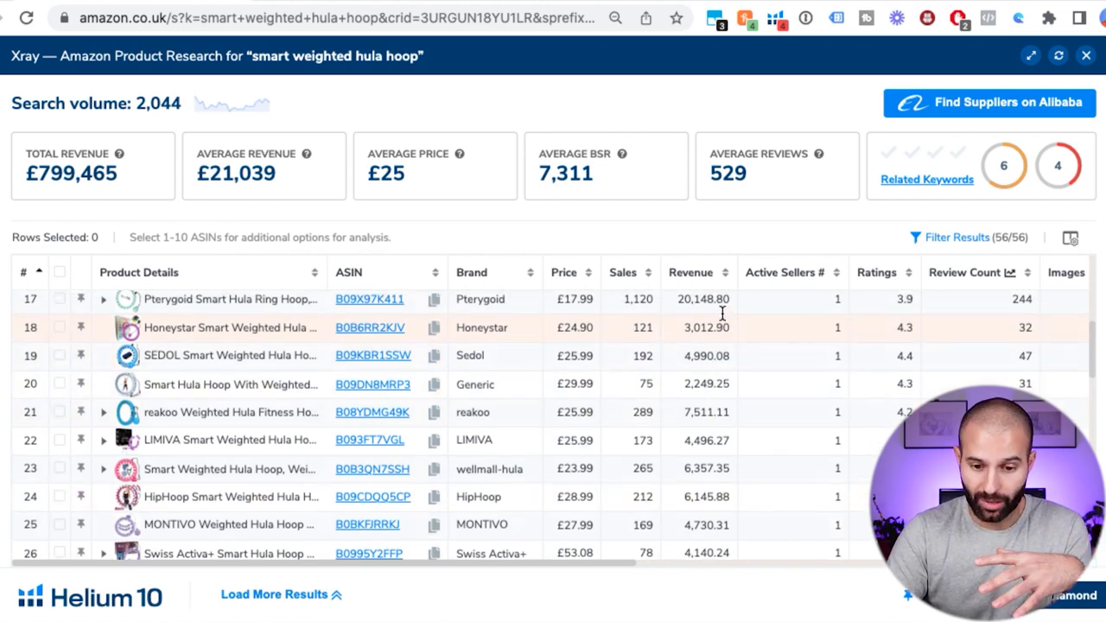
scroll(722, 315, "up", 3)
scroll(723, 318, "up", 5)
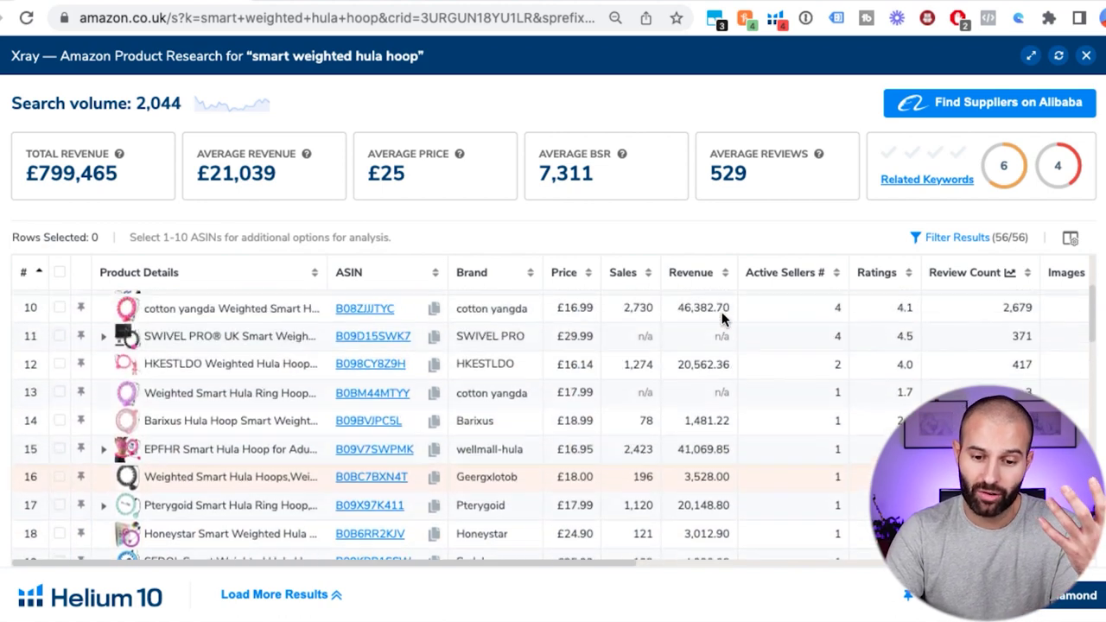